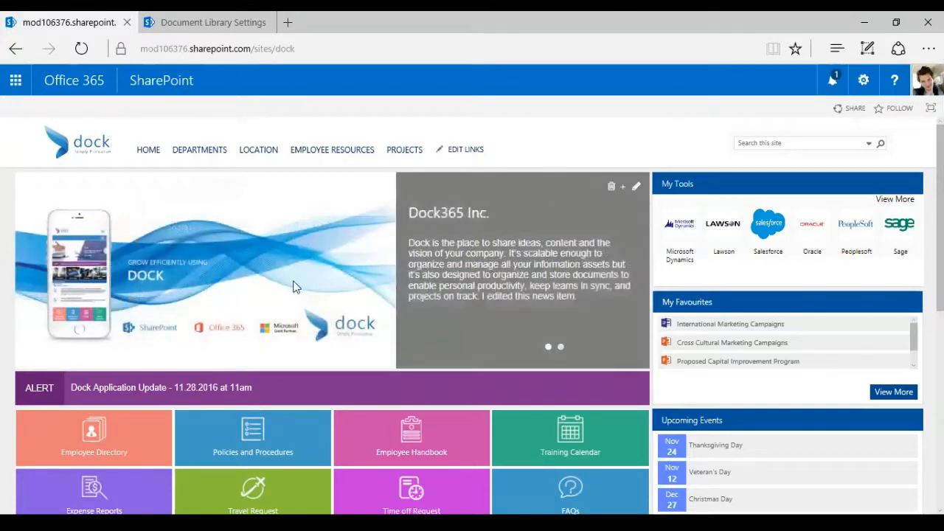
# Open the Case Studies library of the Sales department and look through its documents
pyautogui.moveTo(188, 155)
pyautogui.moveTo(179, 180)
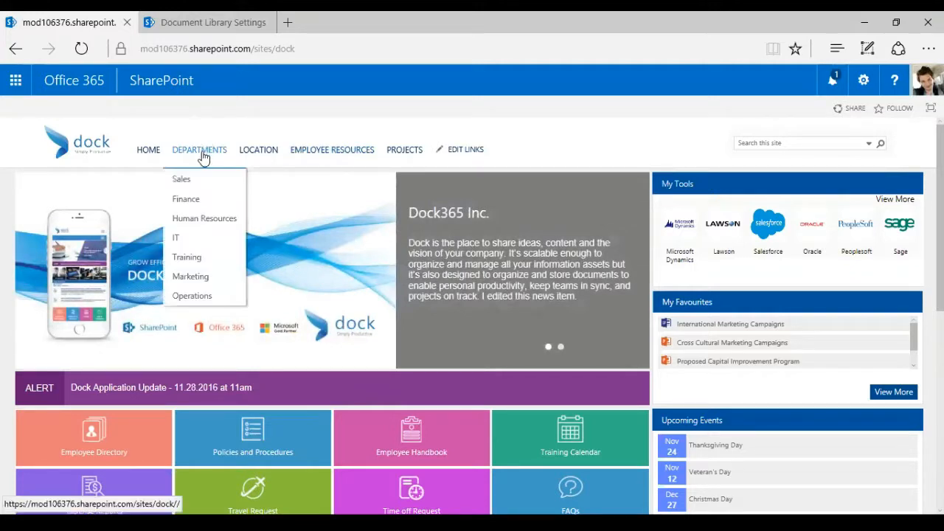
pyautogui.moveTo(209, 203)
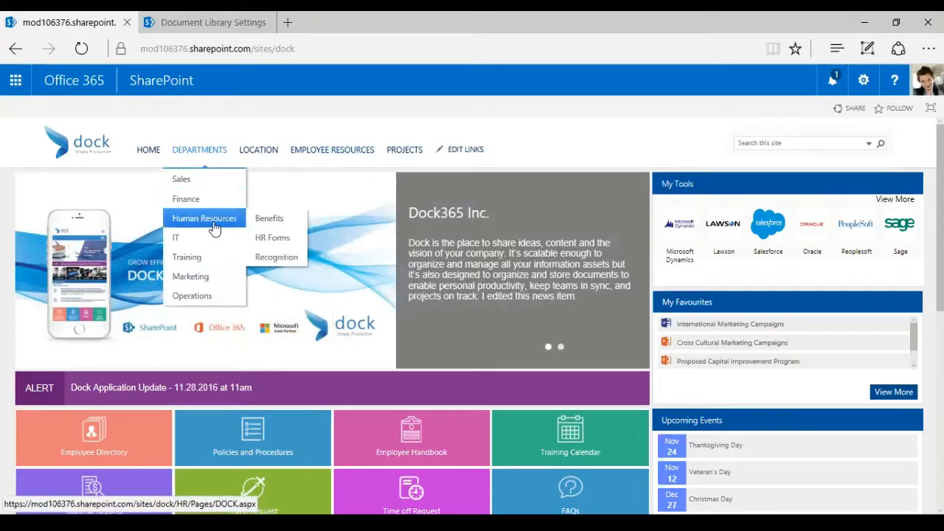
pyautogui.moveTo(220, 243)
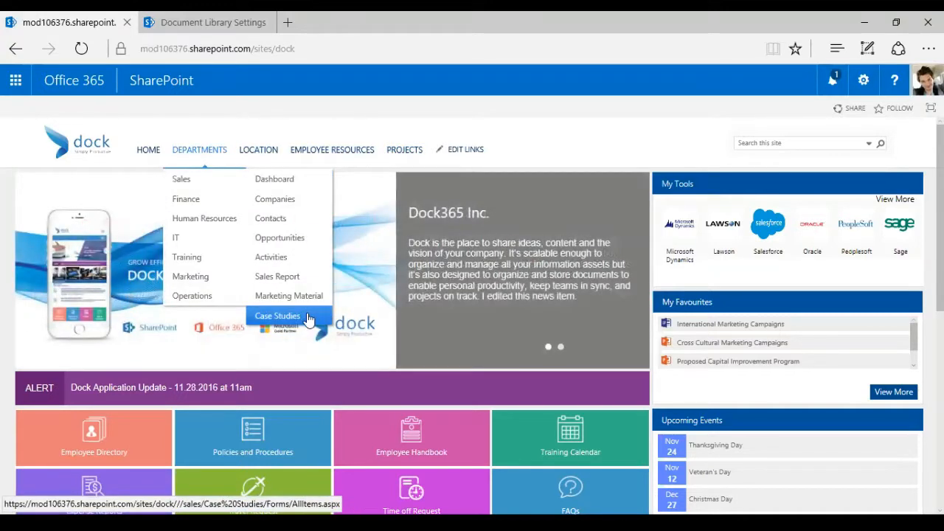
pyautogui.click(308, 317)
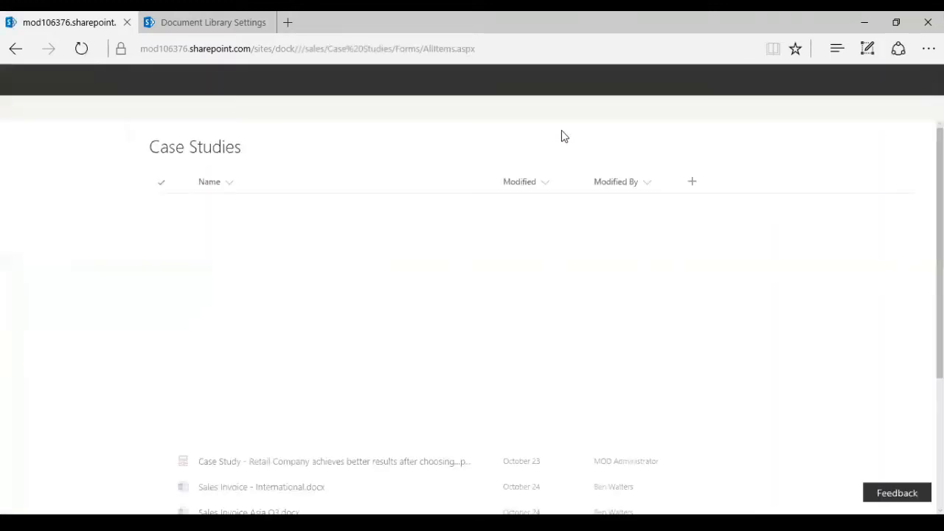
pyautogui.scroll(-4, 393, 346)
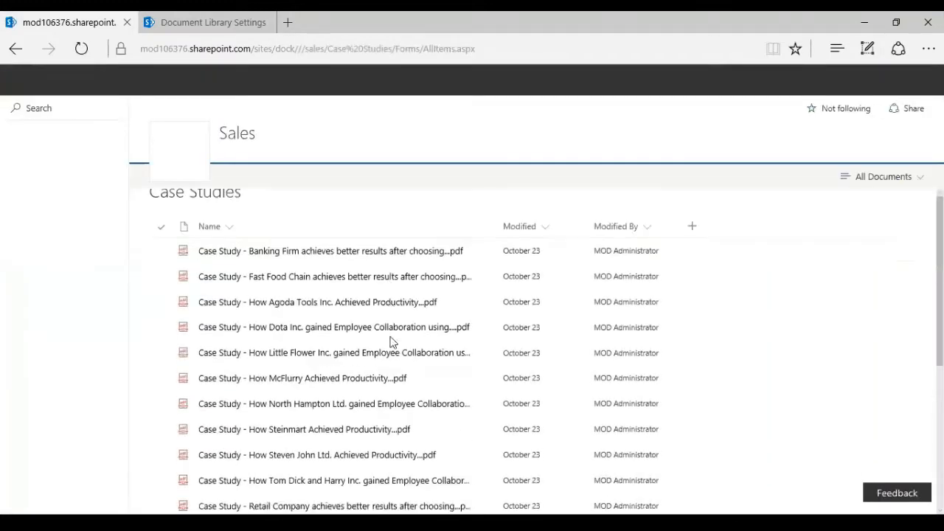
pyautogui.scroll(4, 415, 401)
pyautogui.scroll(-4, 417, 402)
pyautogui.scroll(3, 324, 413)
pyautogui.scroll(-3, 312, 406)
pyautogui.scroll(4, 303, 369)
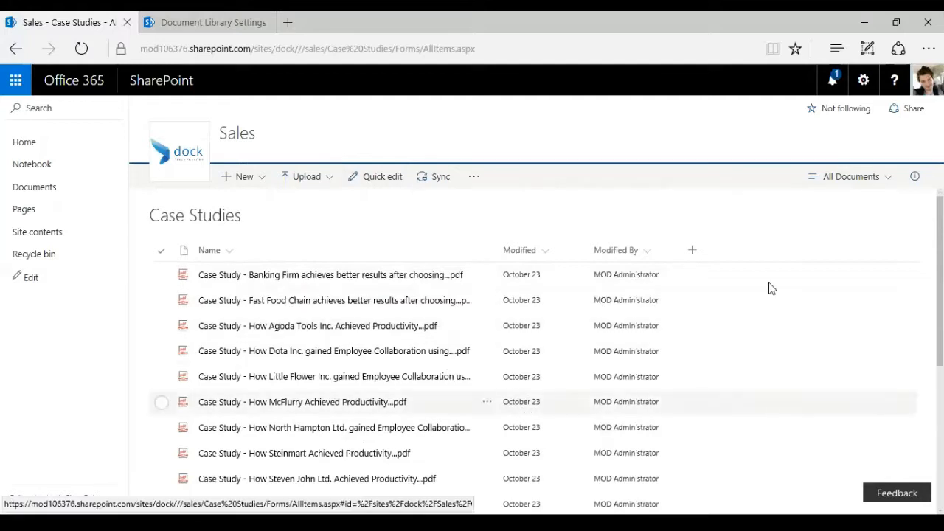
# Go through the library's view management to its information management policy settings
pyautogui.click(884, 184)
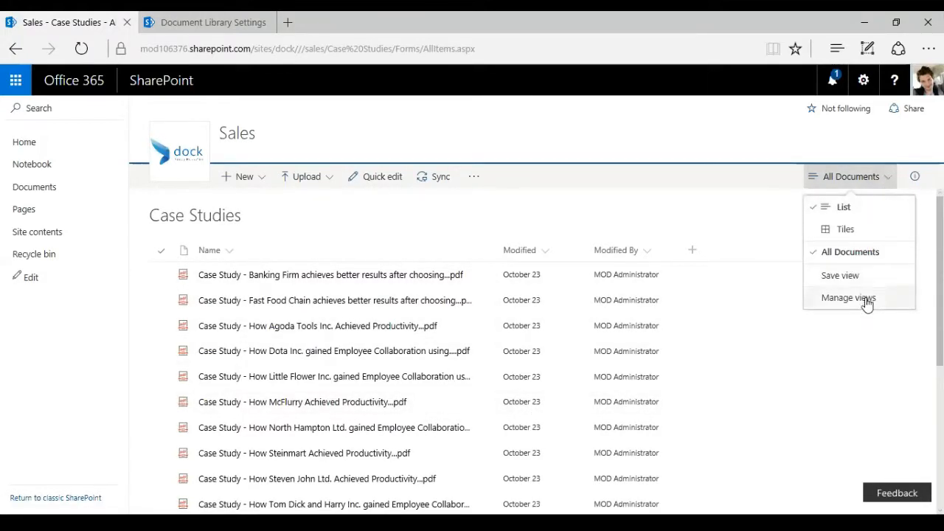
pyautogui.click(819, 184)
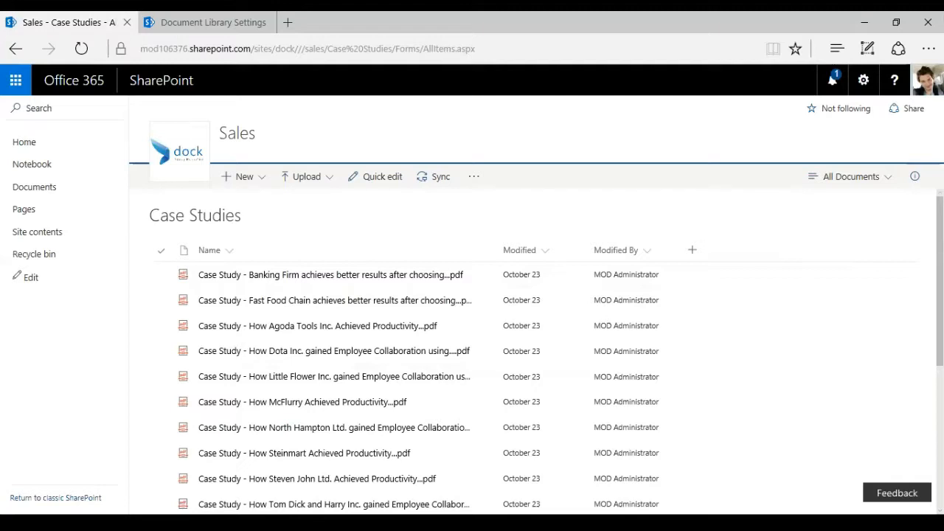
pyautogui.click(861, 189)
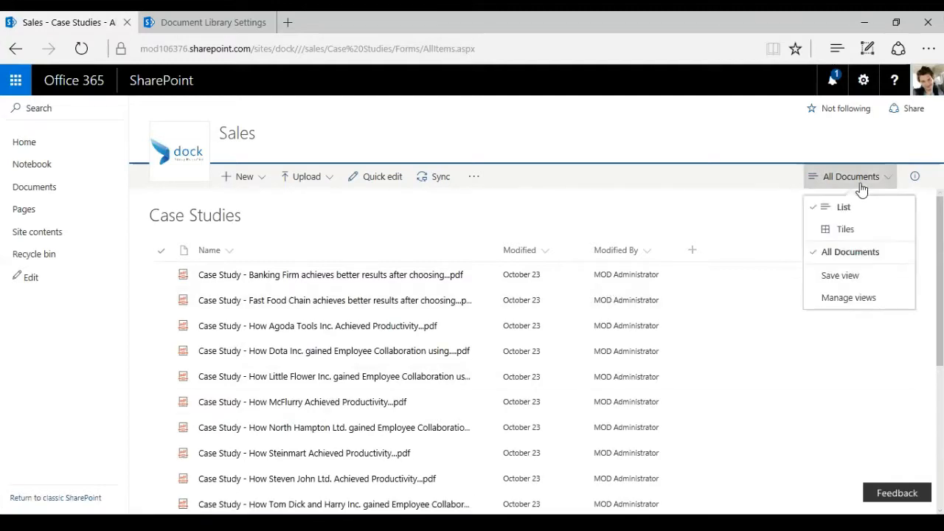
pyautogui.click(859, 299)
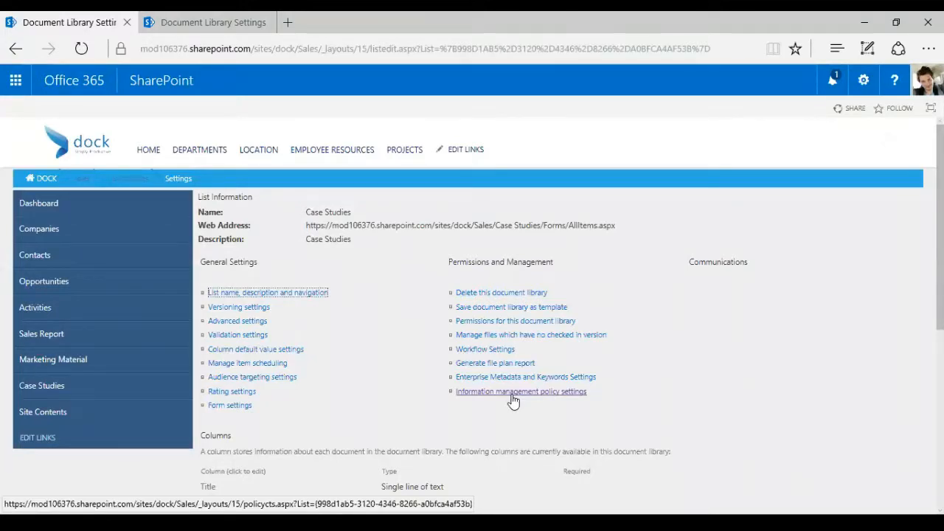
pyautogui.click(514, 392)
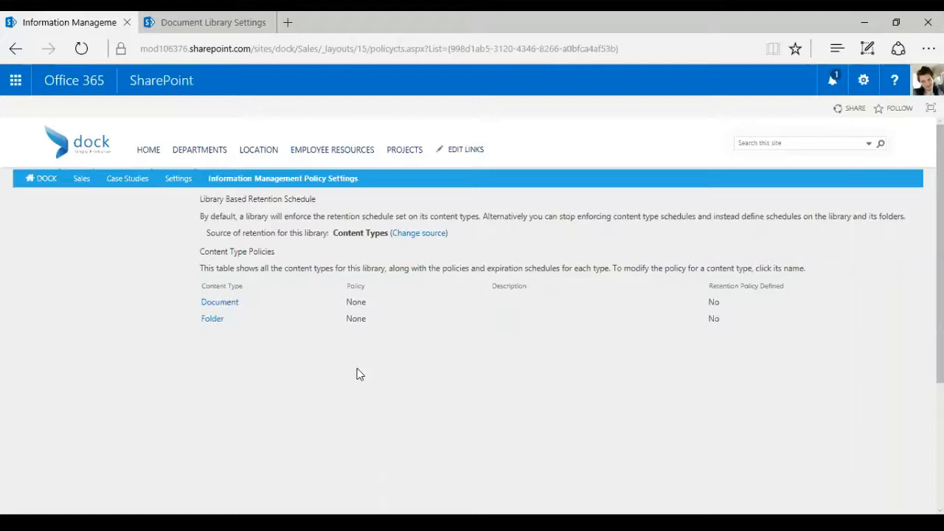
# Enable retention in the Folder content type's policy and start adding a retention stage
pyautogui.moveTo(196, 254); pyautogui.dragTo(296, 259)
pyautogui.click(281, 307)
pyautogui.click(221, 323)
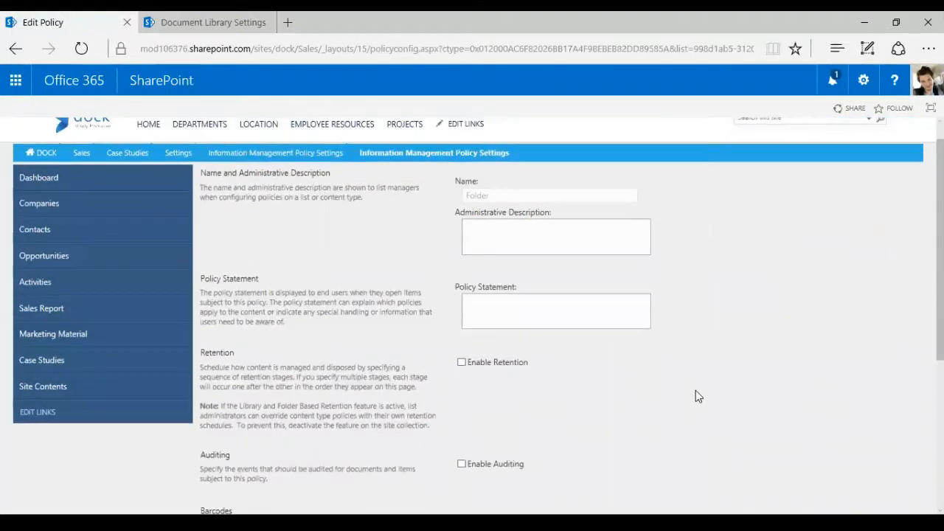
pyautogui.scroll(-1, 696, 391)
pyautogui.click(480, 329)
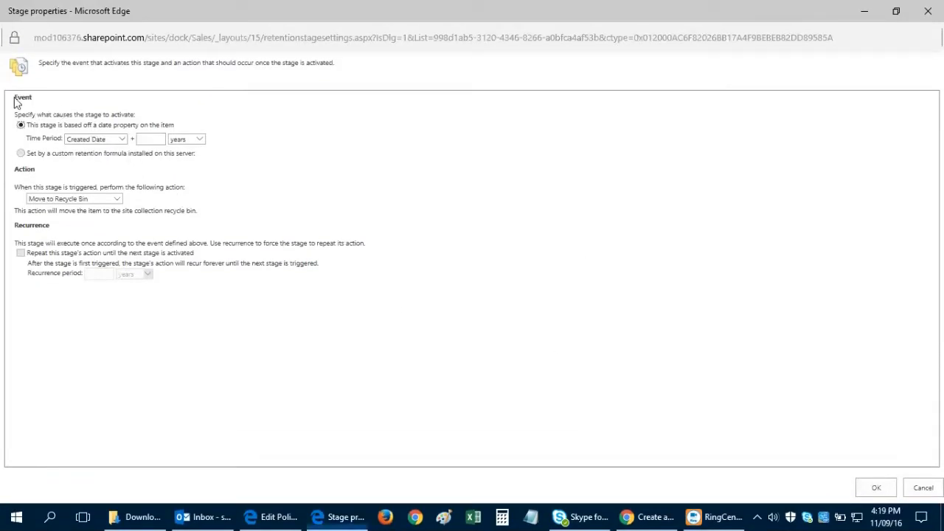
# Set the stage's event to activate at Created Date plus 2 months
pyautogui.moveTo(15, 99); pyautogui.dragTo(33, 97)
pyautogui.click(57, 113)
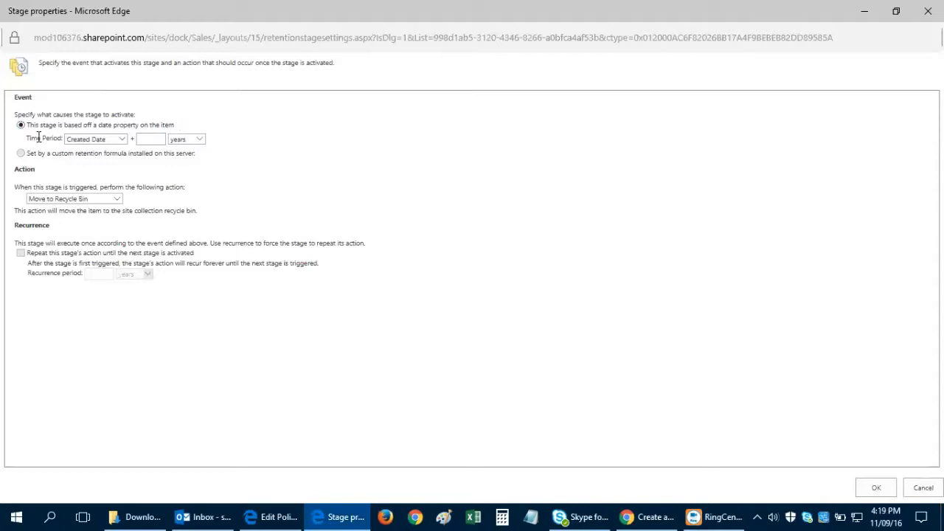
pyautogui.click(109, 140)
pyautogui.click(109, 139)
pyautogui.click(109, 140)
pyautogui.click(111, 153)
pyautogui.click(149, 141)
pyautogui.click(189, 139)
pyautogui.click(194, 130)
pyautogui.click(164, 140)
pyautogui.moveTo(145, 142); pyautogui.dragTo(127, 139)
pyautogui.write('2')
pyautogui.click(289, 159)
# Keep Move to Recycle Bin as the stage's action and confirm the stage properties
pyautogui.click(116, 200)
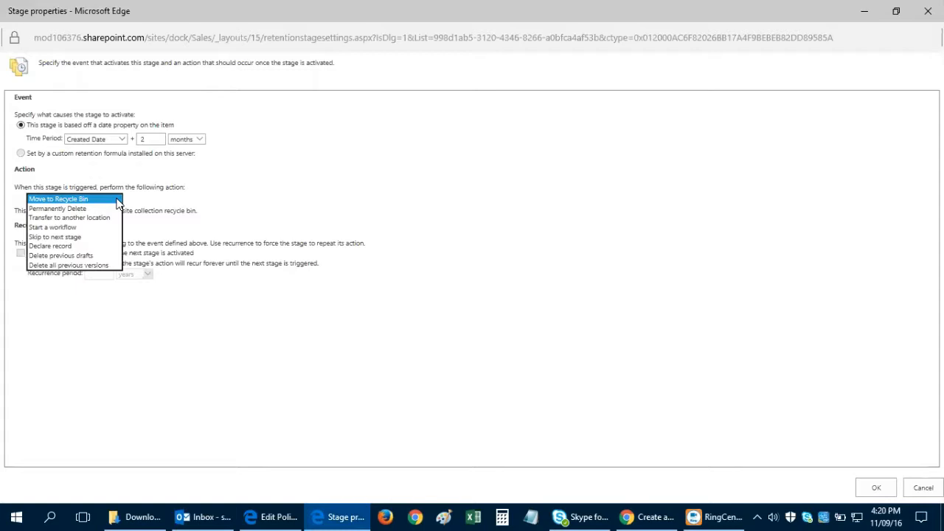
pyautogui.click(118, 200)
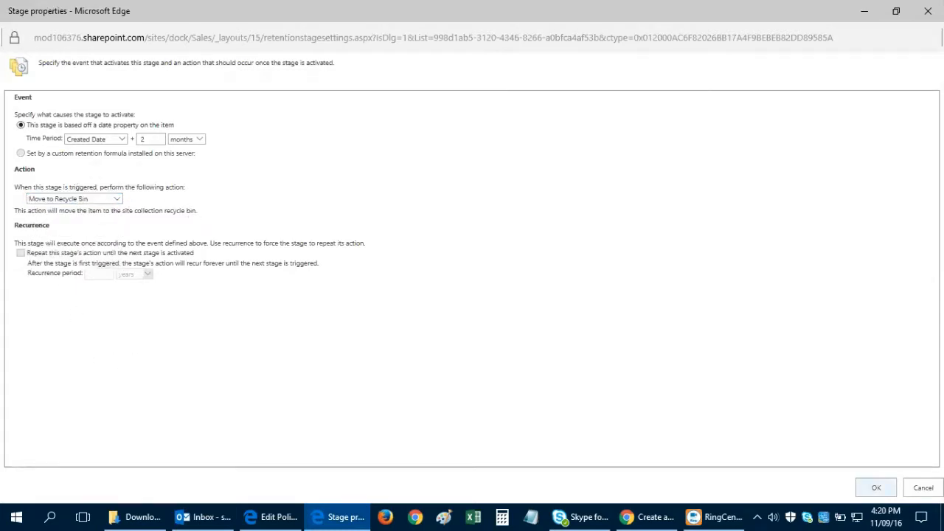
pyautogui.click(876, 488)
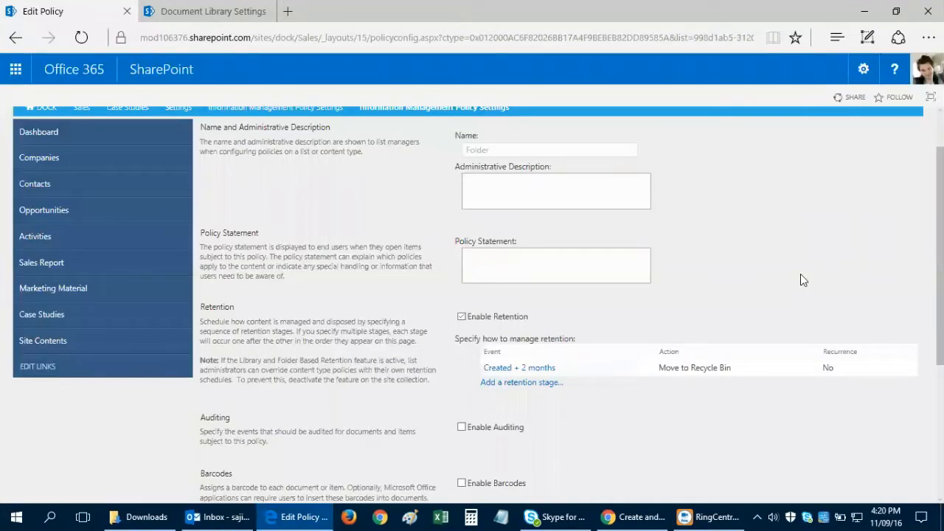
# Review the Folder policy's retention, auditing, barcode and label options and save the policy
pyautogui.scroll(1, 814, 283)
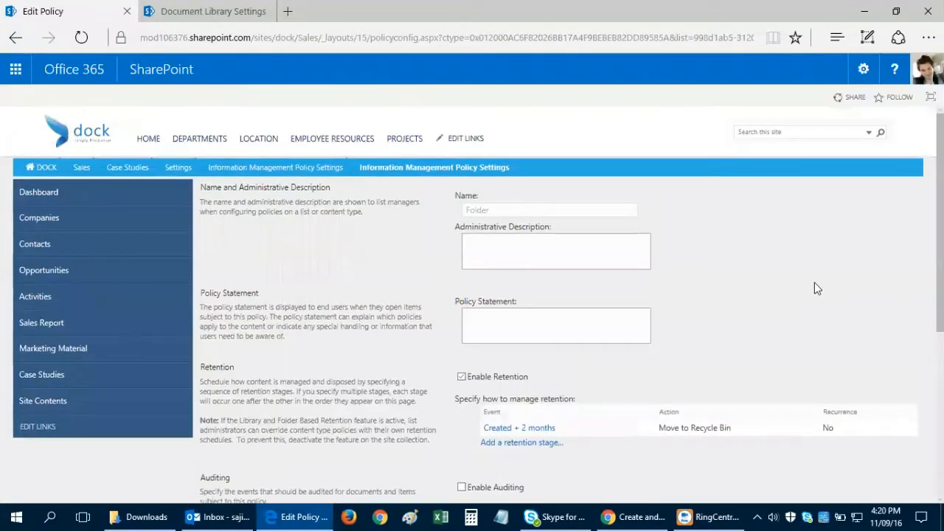
pyautogui.scroll(-2, 815, 283)
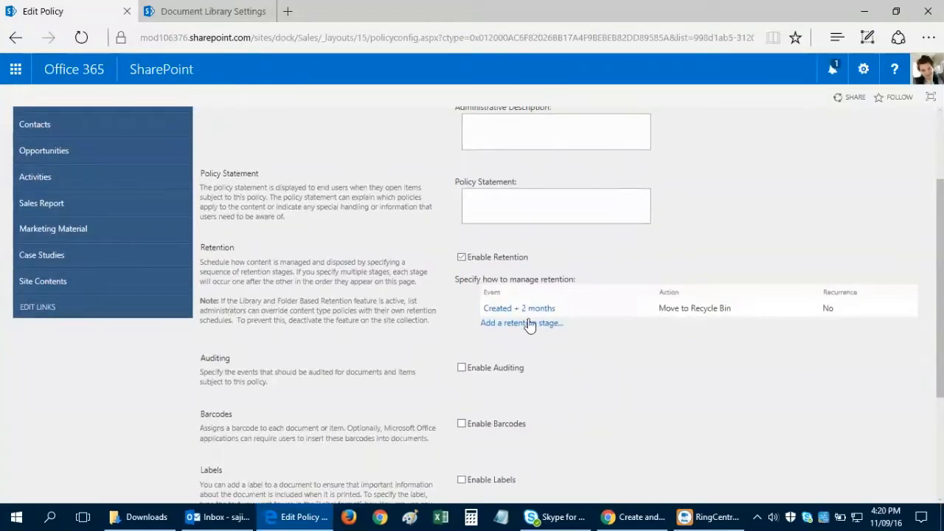
pyautogui.moveTo(499, 310)
pyautogui.scroll(-3, 727, 325)
pyautogui.scroll(4, 816, 376)
pyautogui.scroll(-4, 816, 375)
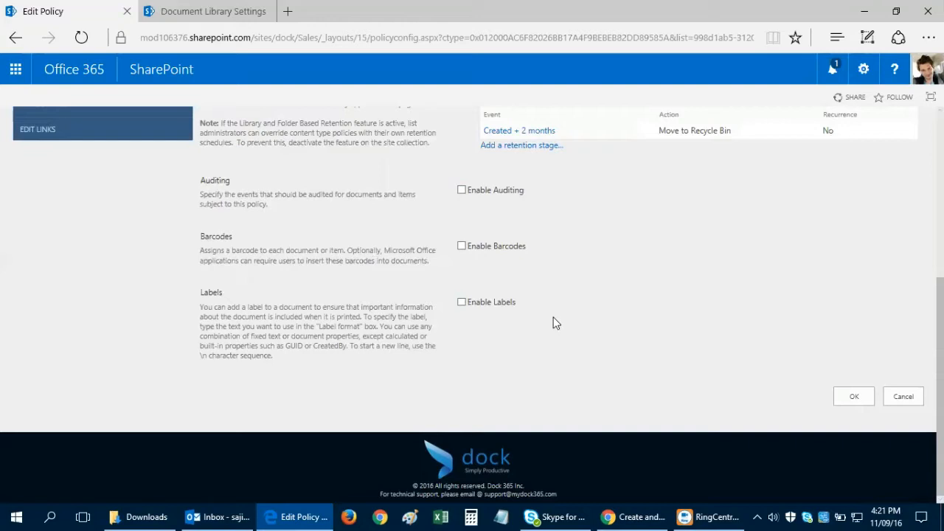
pyautogui.scroll(1, 588, 338)
pyautogui.scroll(-1, 819, 417)
pyautogui.click(853, 395)
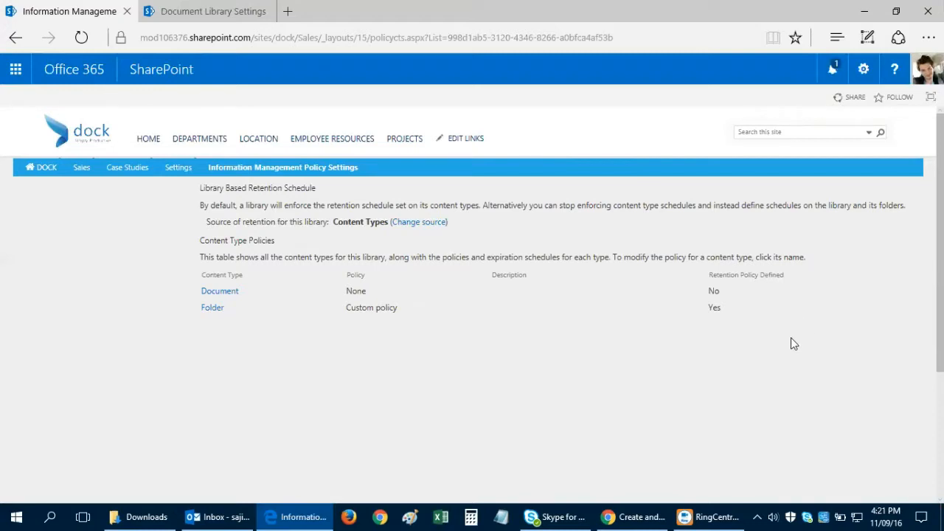
# Check the Folder content type's entry in the library's content type policies table
pyautogui.moveTo(743, 317); pyautogui.dragTo(199, 309)
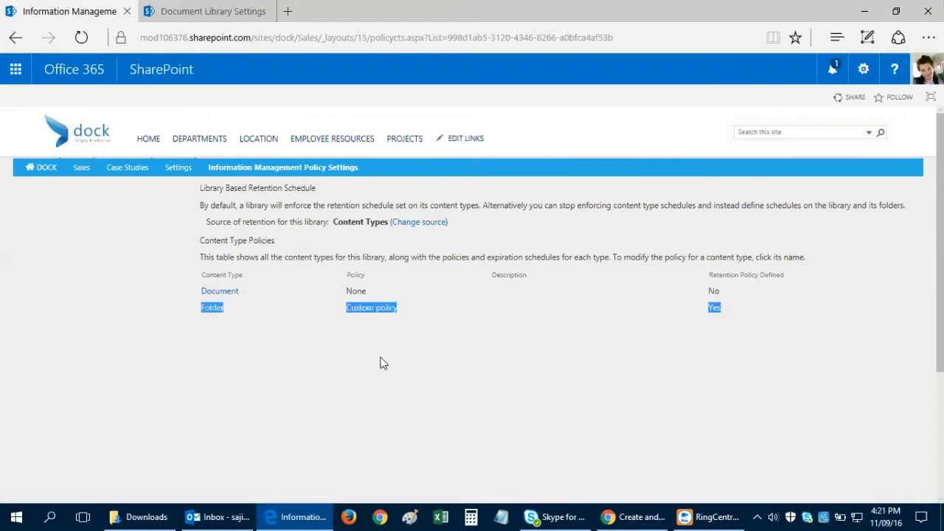
pyautogui.click(715, 322)
pyautogui.click(710, 324)
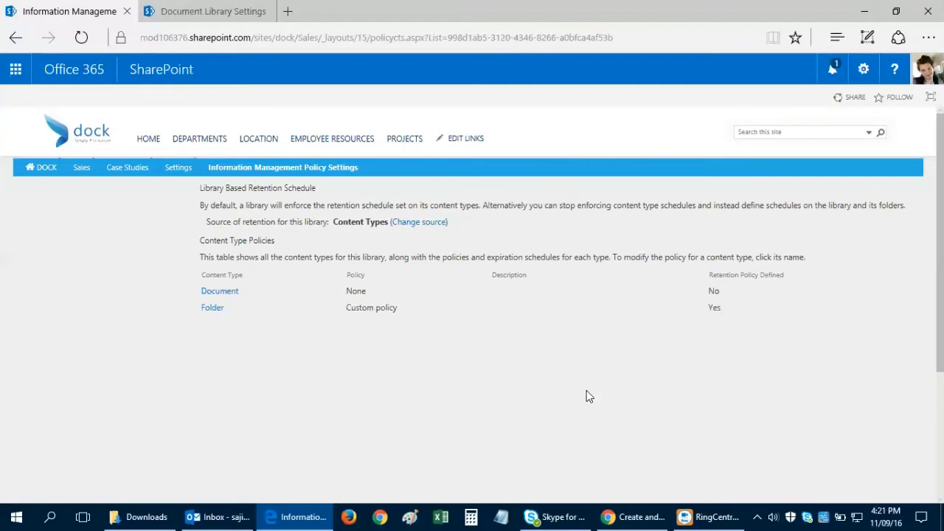
# Return to the Sales department's Case Studies library
pyautogui.moveTo(203, 142)
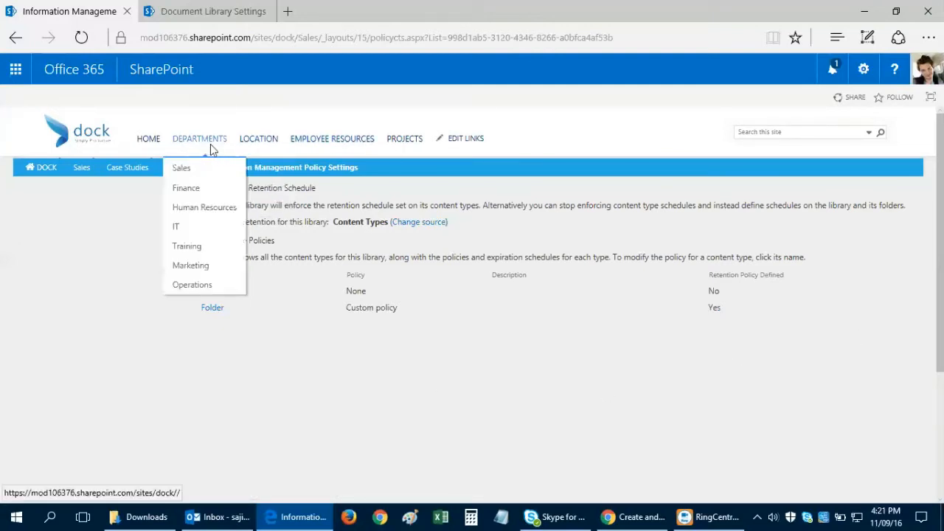
pyautogui.moveTo(243, 177)
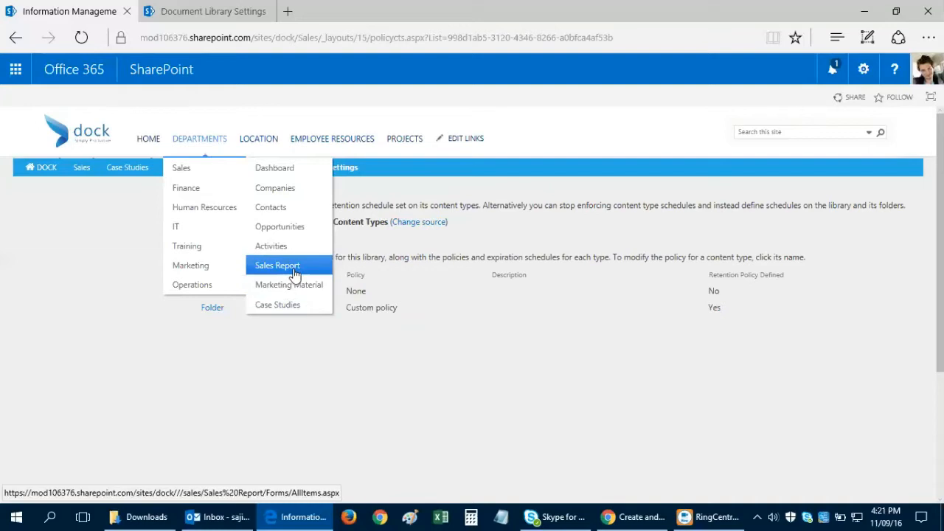
pyautogui.click(296, 304)
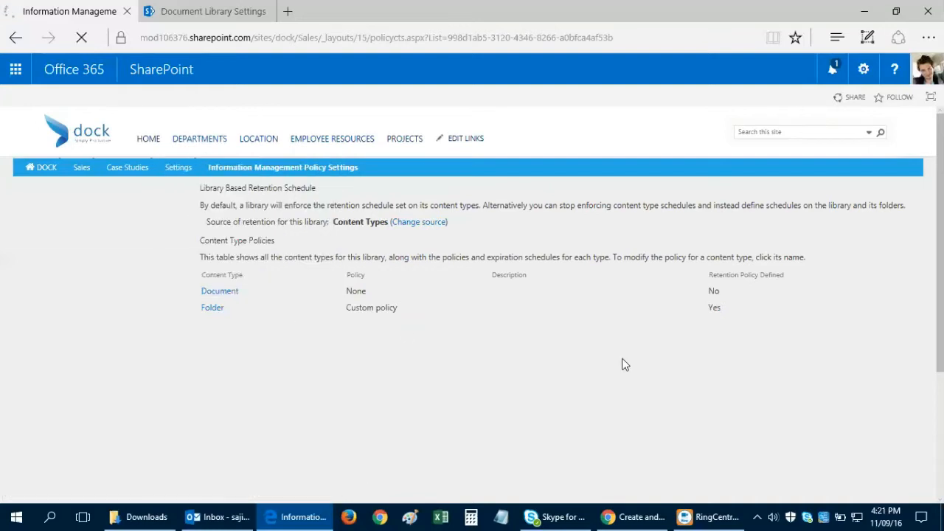